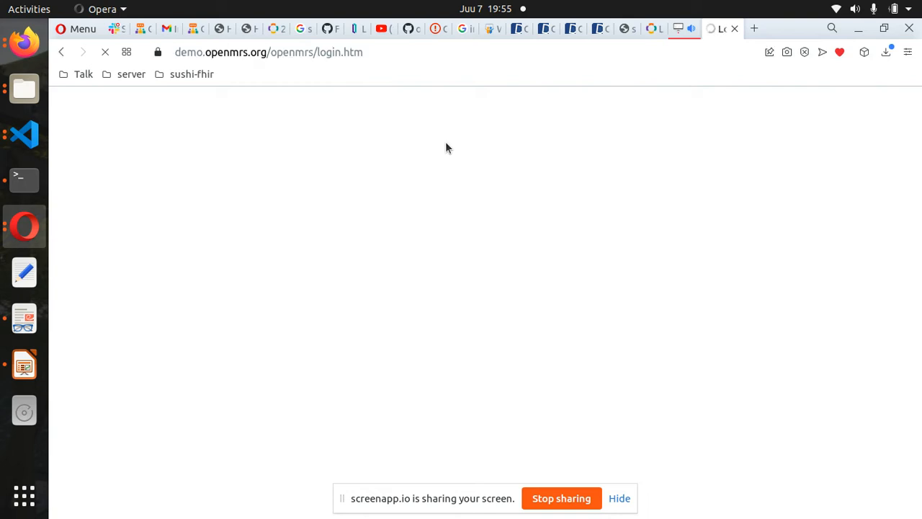
# - Show the saved server bookmarks in Opera
pyautogui.click(112, 75)
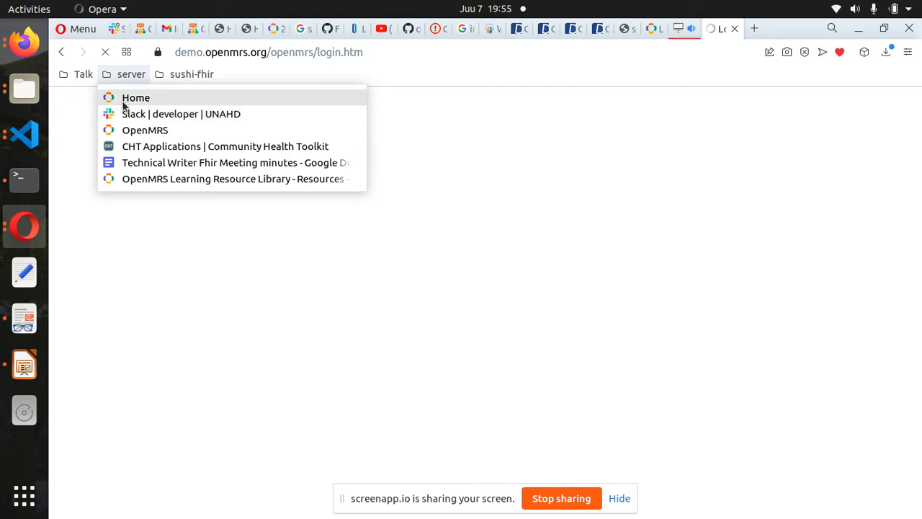
# - Open the local OpenMRS server's login page and enter the admin username and password
pyautogui.click(124, 101)
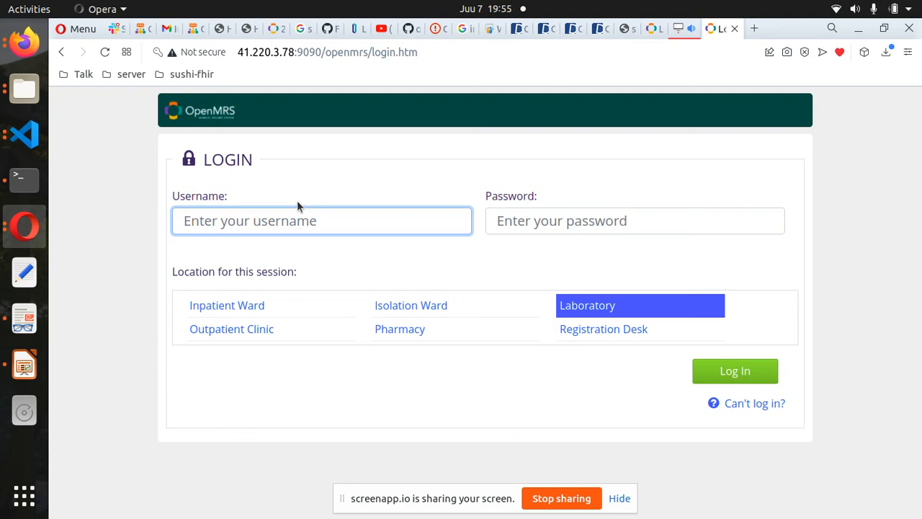
pyautogui.write('Admin')
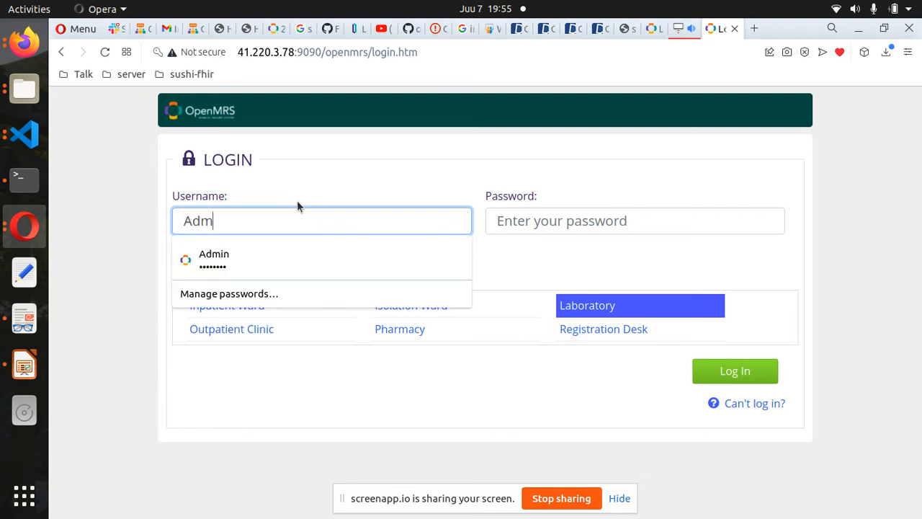
pyautogui.click(528, 218)
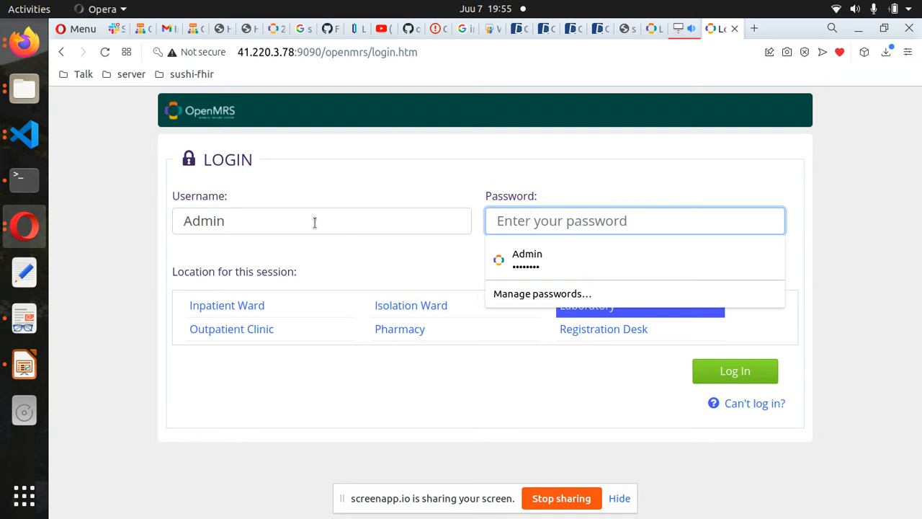
pyautogui.click(263, 226)
pyautogui.click(528, 225)
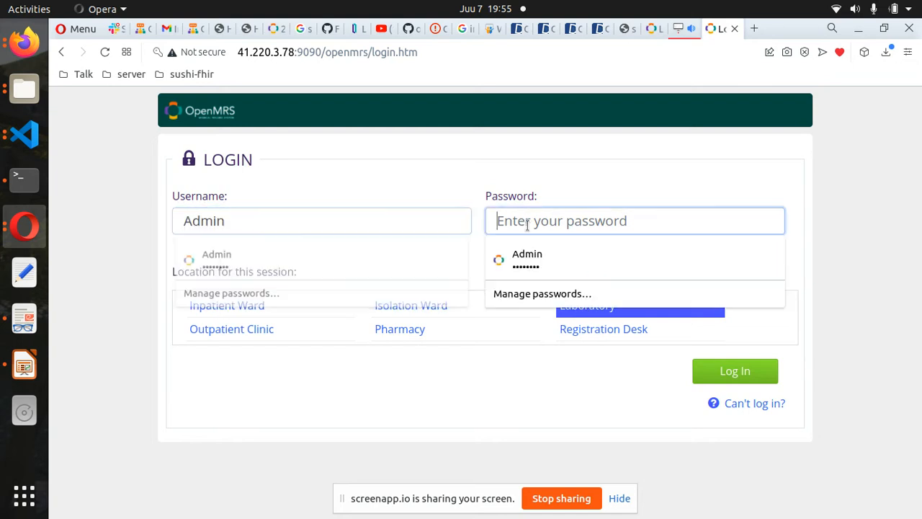
pyautogui.write('Admin123')
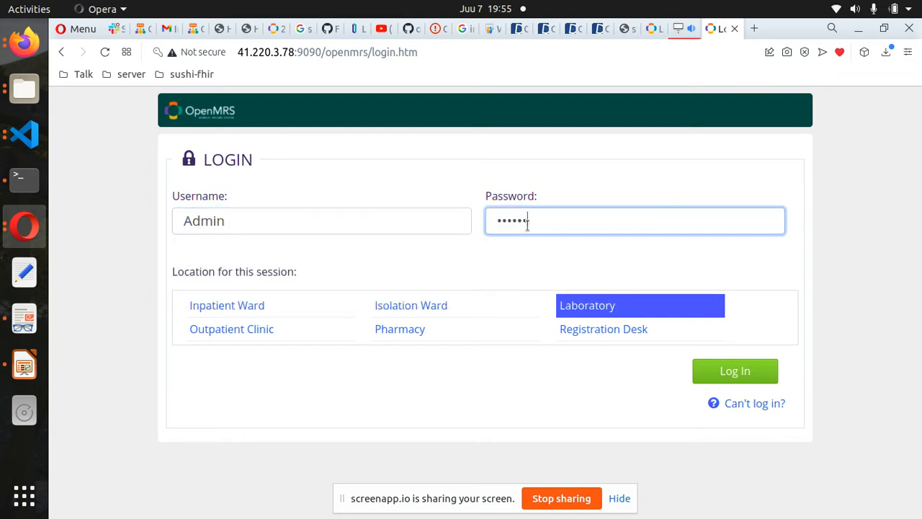
# - Choose Inpatient Ward as the session location and log in
pyautogui.click(273, 303)
pyautogui.click(276, 224)
pyautogui.moveTo(276, 223); pyautogui.dragTo(180, 222)
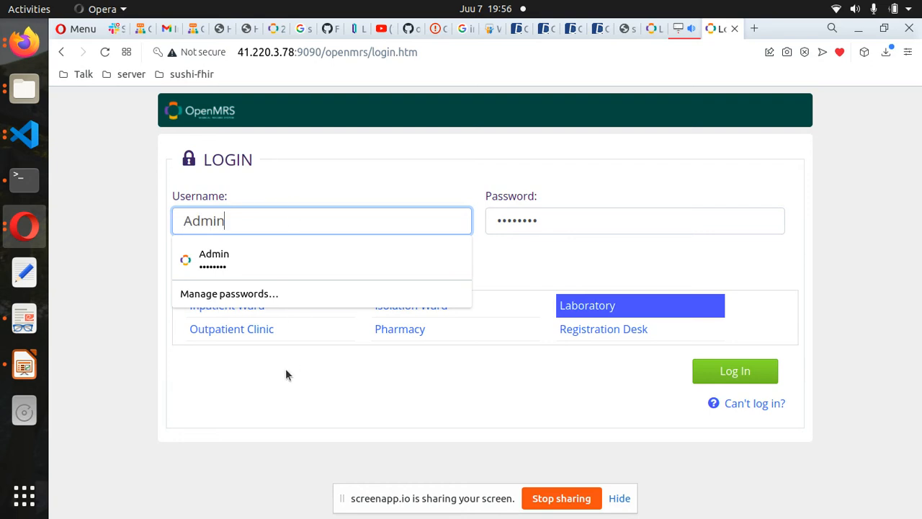
pyautogui.click(293, 388)
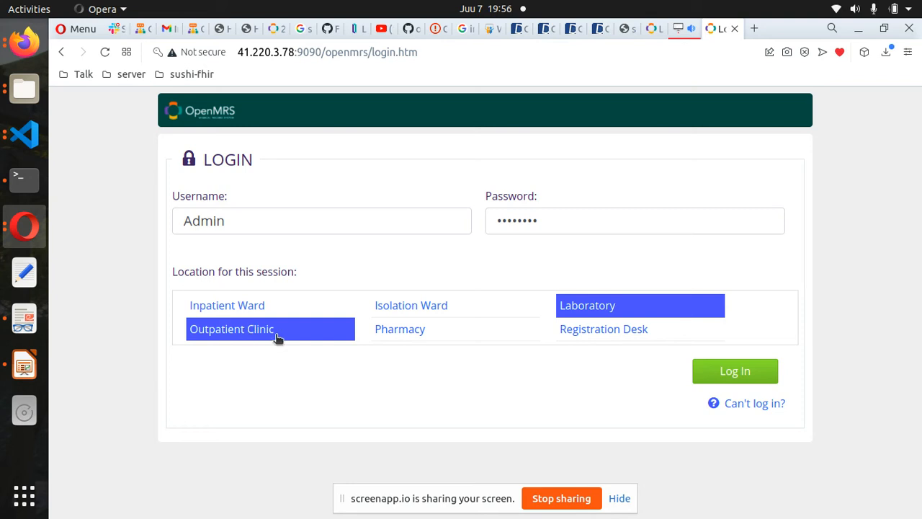
pyautogui.click(263, 307)
pyautogui.click(746, 373)
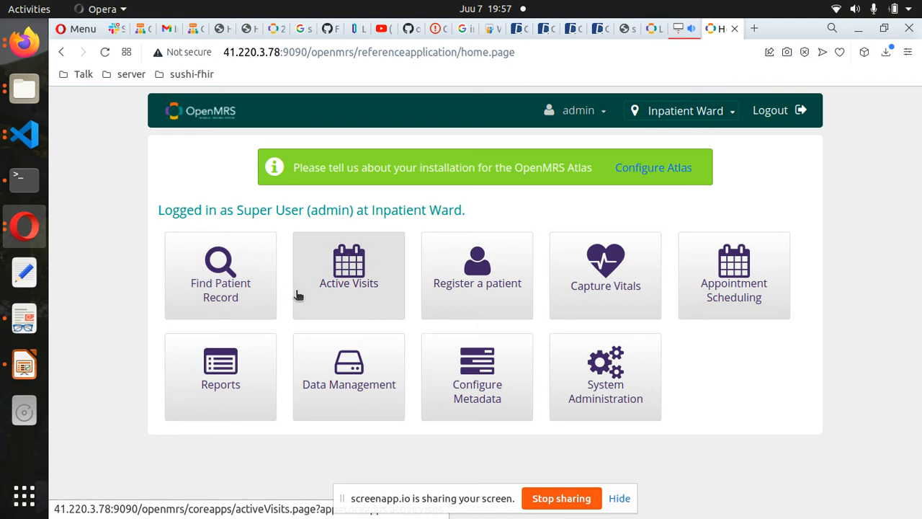
# - Start a new patient registration with the given and family names and Male gender
pyautogui.click(465, 265)
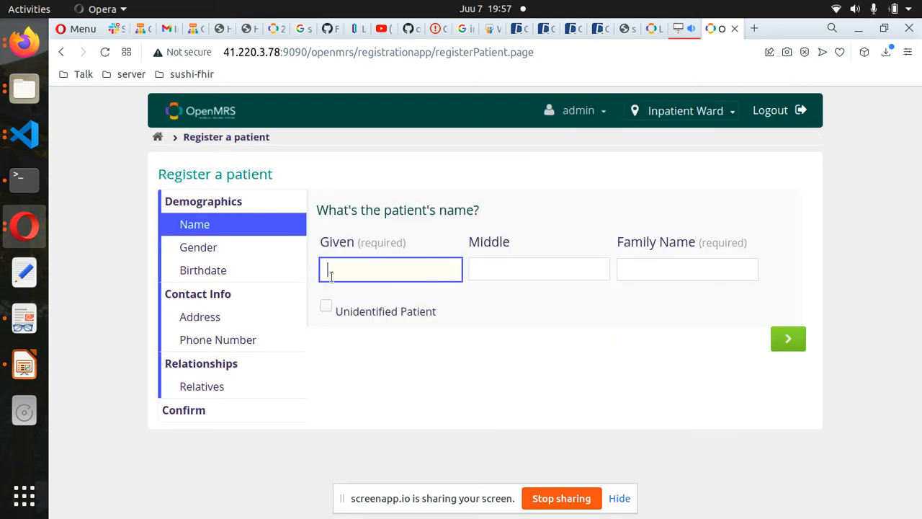
pyautogui.write('Test')
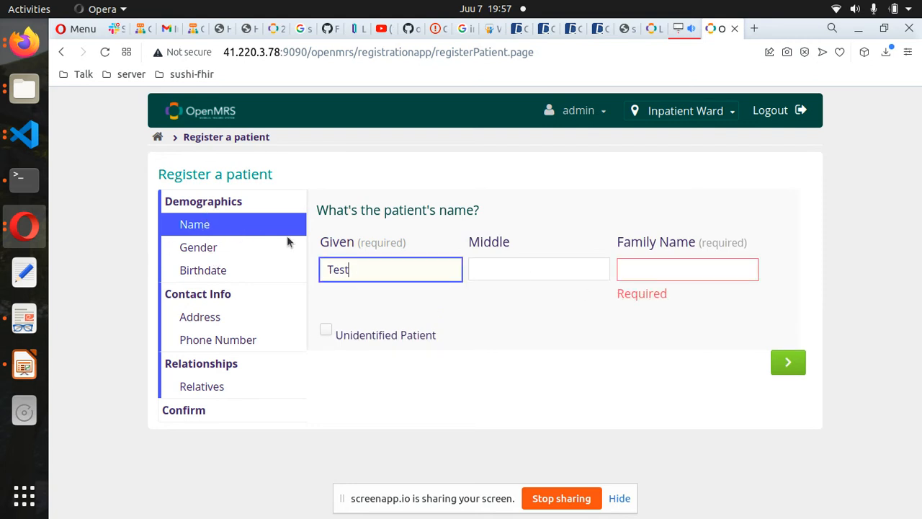
pyautogui.click(656, 268)
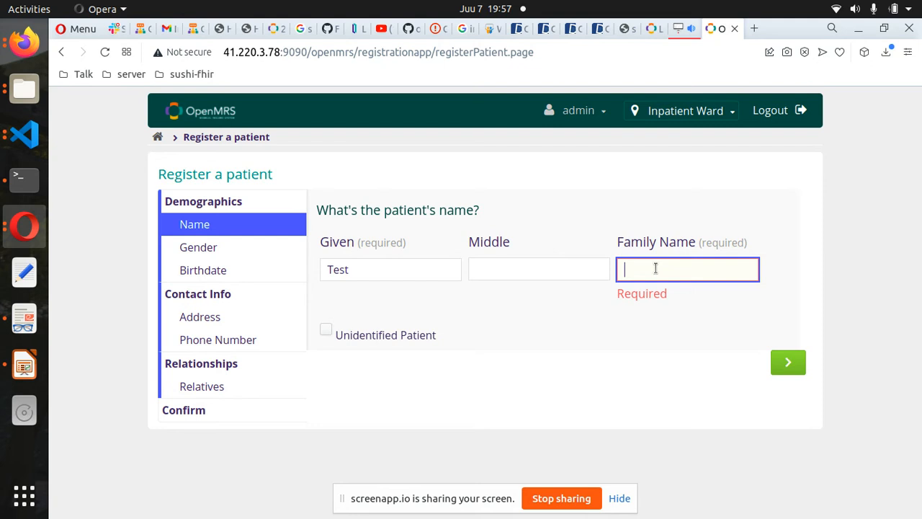
pyautogui.write('sharif')
pyautogui.click(209, 248)
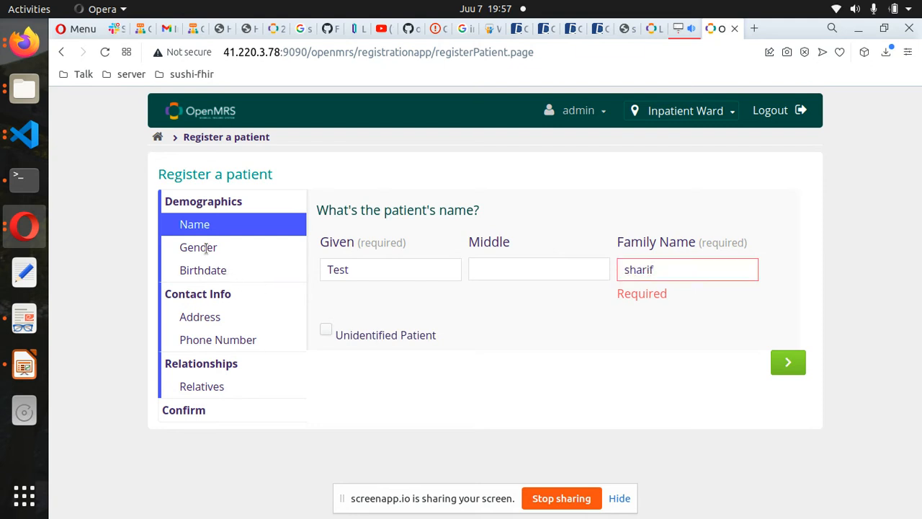
pyautogui.click(338, 245)
# - Enter birth date 2 January 2000 and advance to the address step
pyautogui.click(239, 272)
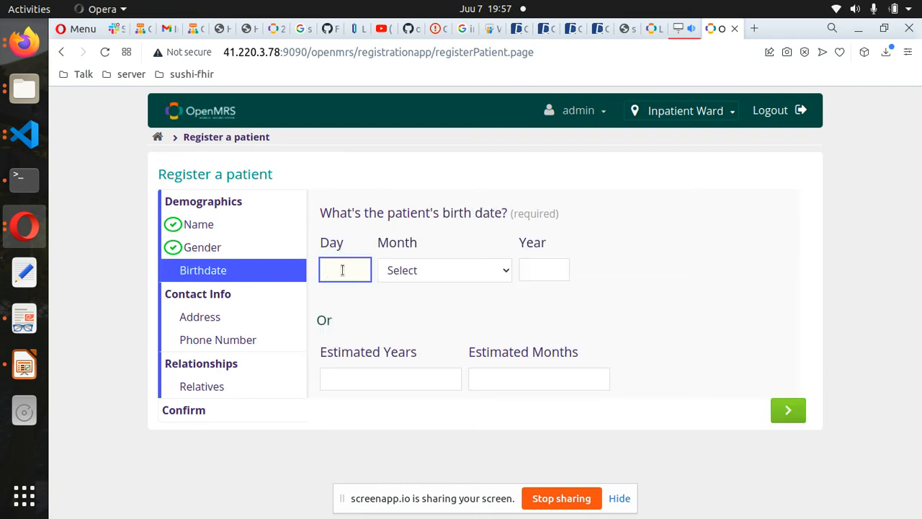
pyautogui.write('2')
pyautogui.press('Tab')
pyautogui.click(421, 270)
pyautogui.click(420, 304)
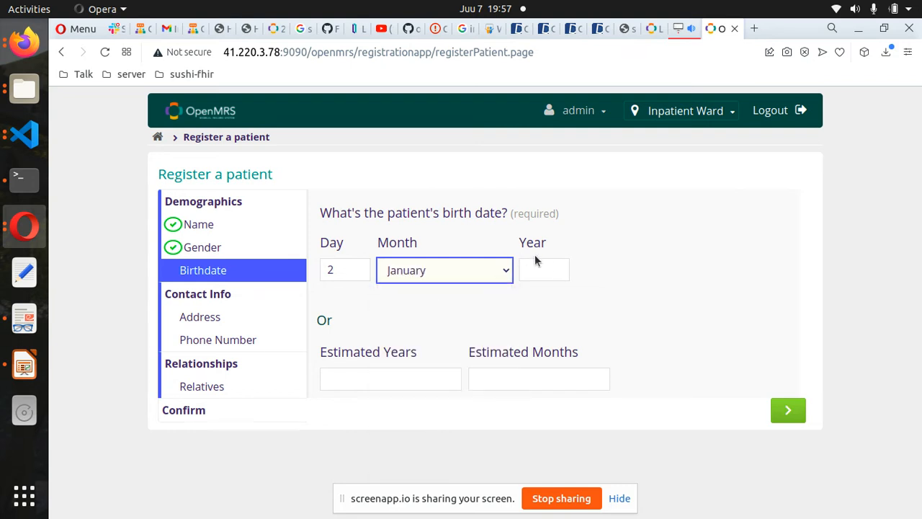
pyautogui.click(549, 267)
pyautogui.write('202')
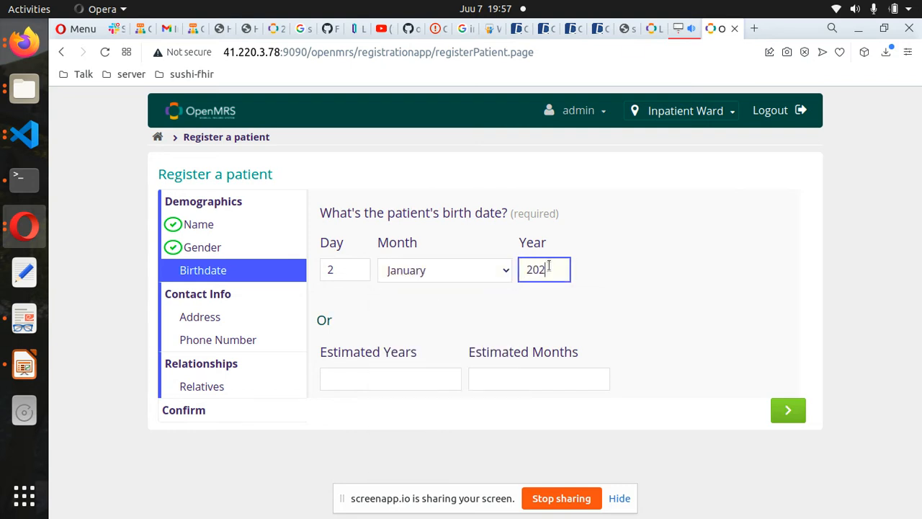
pyautogui.press('BackSpace')
pyautogui.write('00')
pyautogui.click(788, 410)
pyautogui.click(355, 262)
# - Fill in the patient's two address lines and phone number
pyautogui.write('nan')
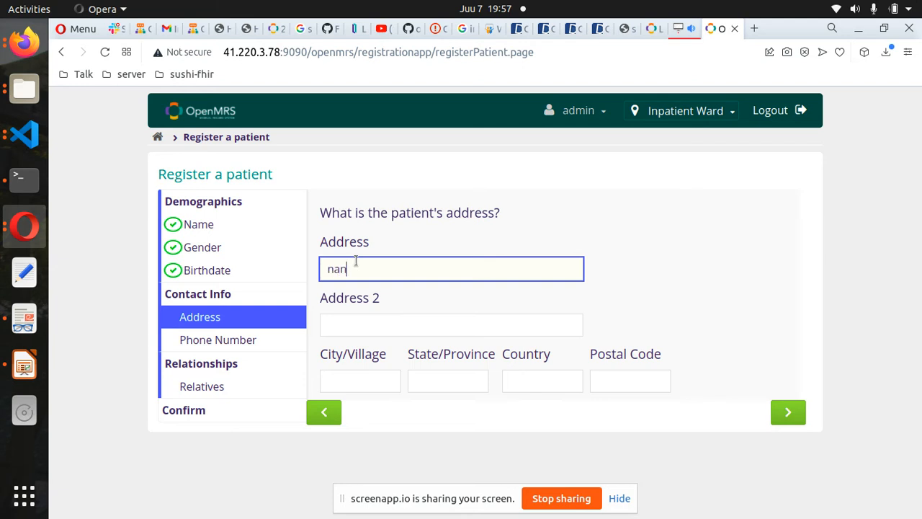
pyautogui.write('sana')
pyautogui.click(355, 316)
pyautogui.write('kampala')
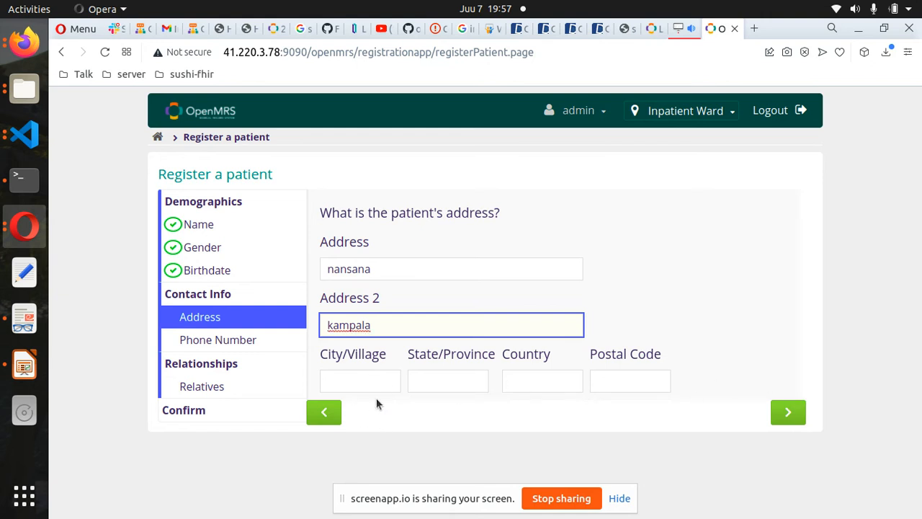
pyautogui.click(361, 372)
pyautogui.click(451, 381)
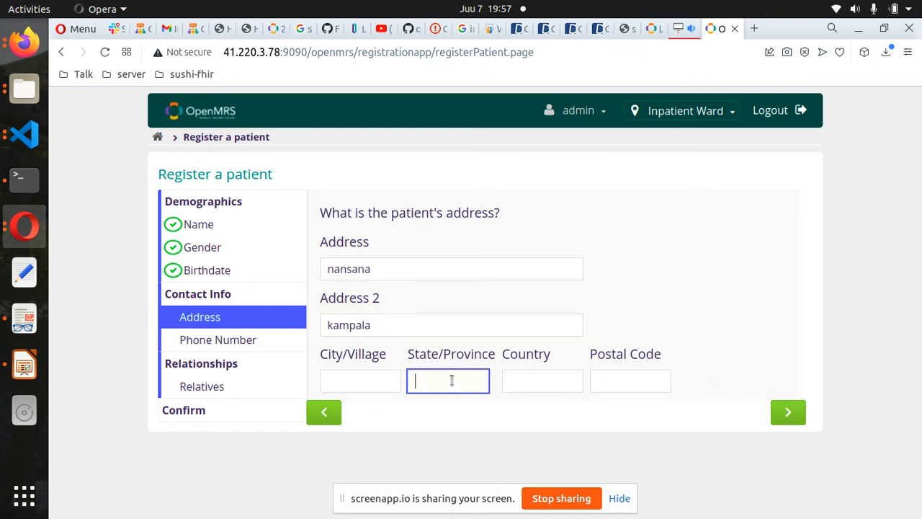
pyautogui.click(535, 377)
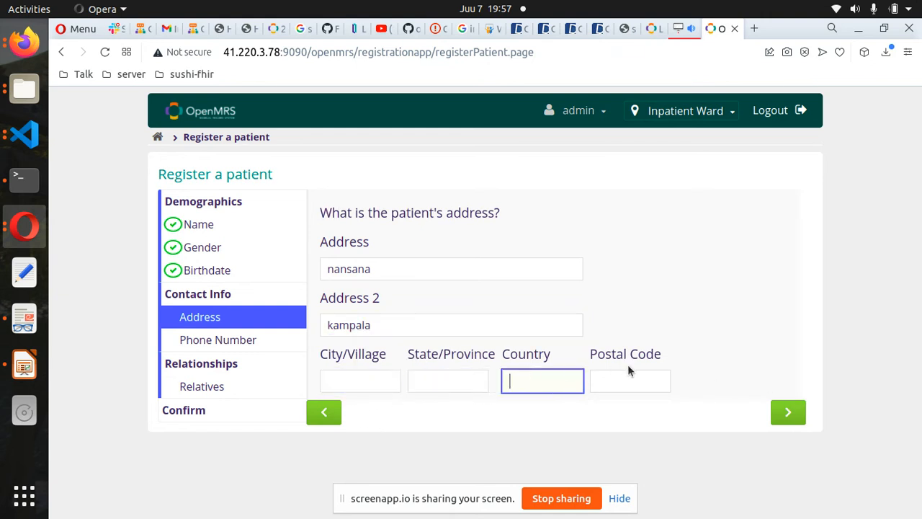
pyautogui.click(788, 411)
pyautogui.click(394, 243)
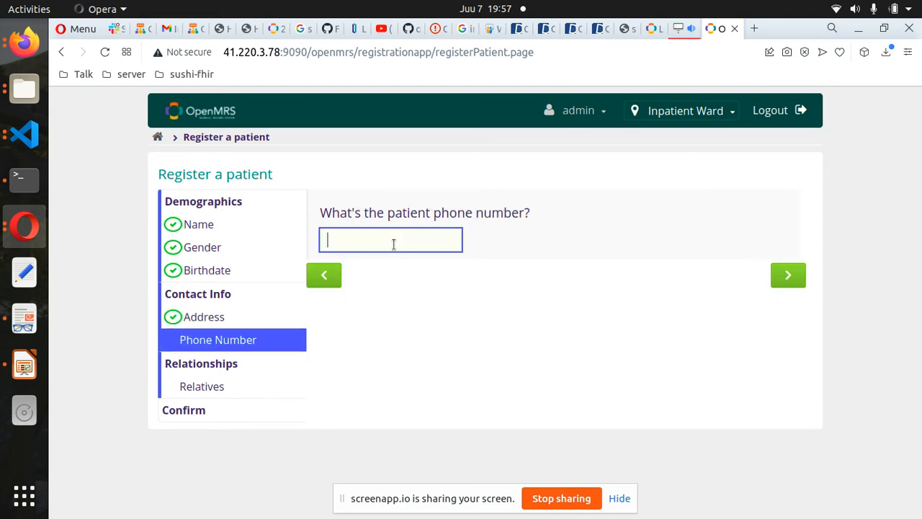
pyautogui.click(790, 276)
# - Add a Sibling relative by name and advance to the registration summary
pyautogui.click(399, 240)
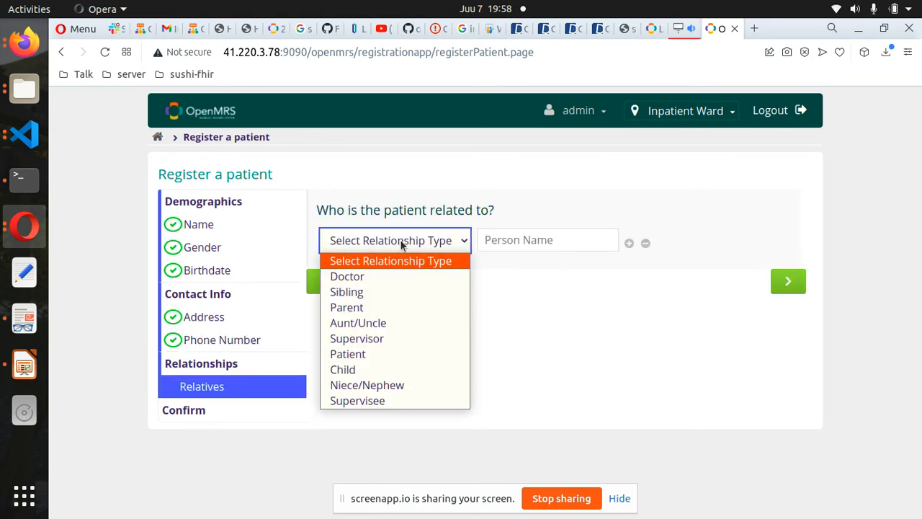
pyautogui.click(402, 290)
pyautogui.click(537, 240)
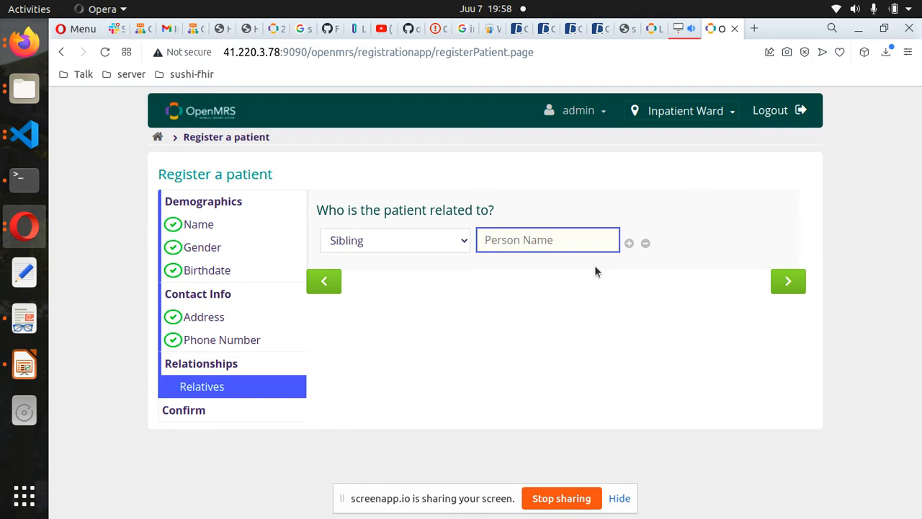
pyautogui.write('john')
pyautogui.click(799, 282)
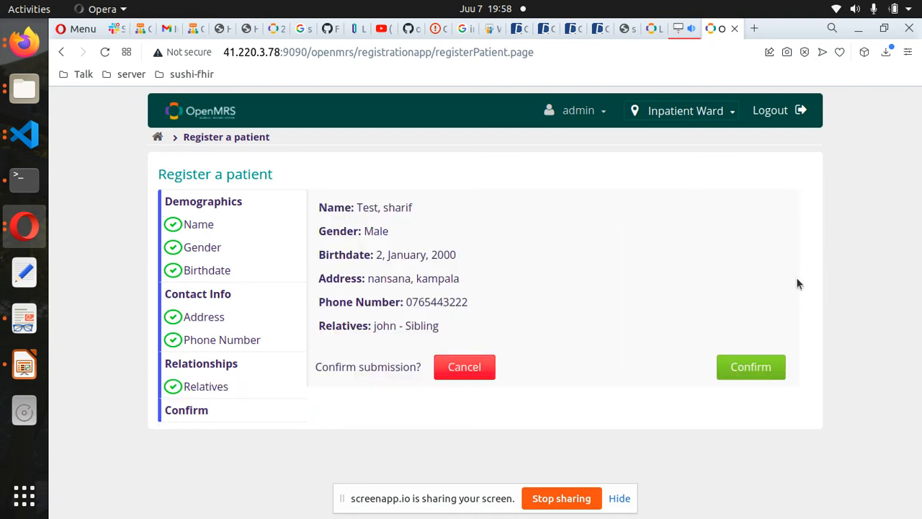
# - Confirm the registration, start a visit now, and open the Capture Vitals form
pyautogui.click(737, 370)
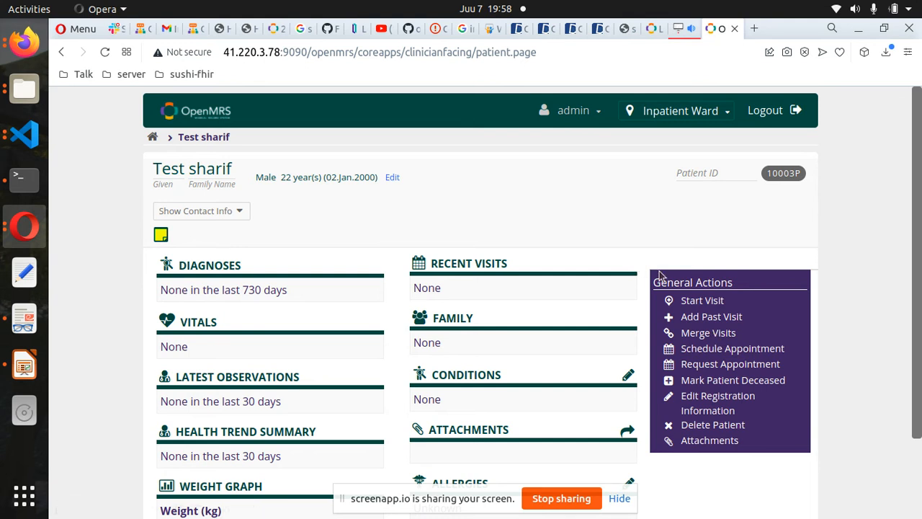
pyautogui.click(689, 301)
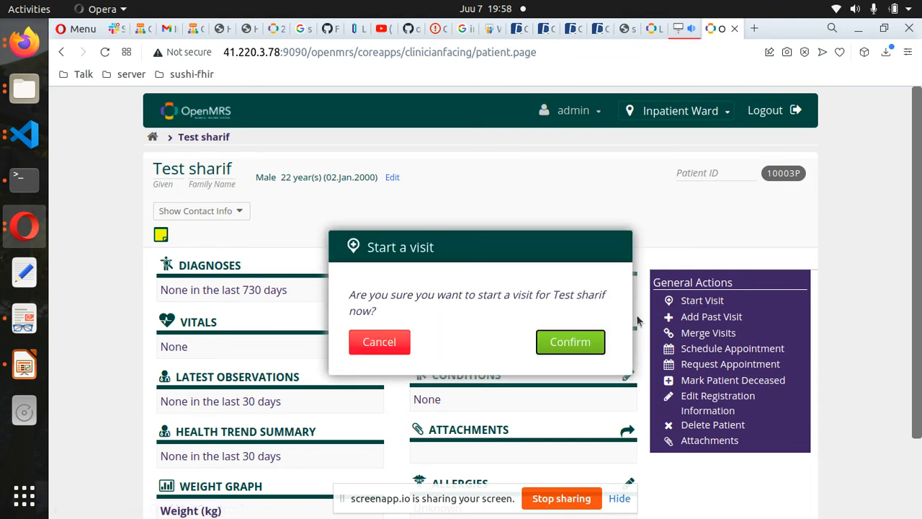
pyautogui.click(588, 346)
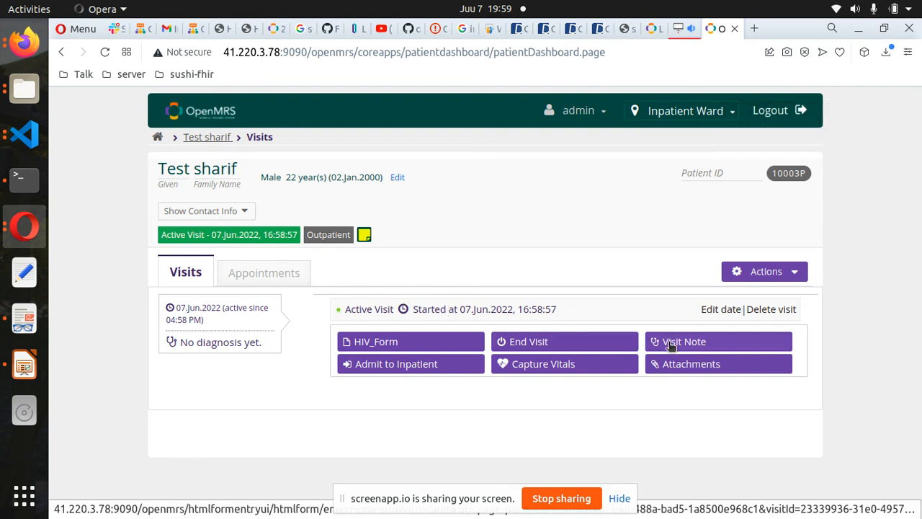
pyautogui.click(536, 368)
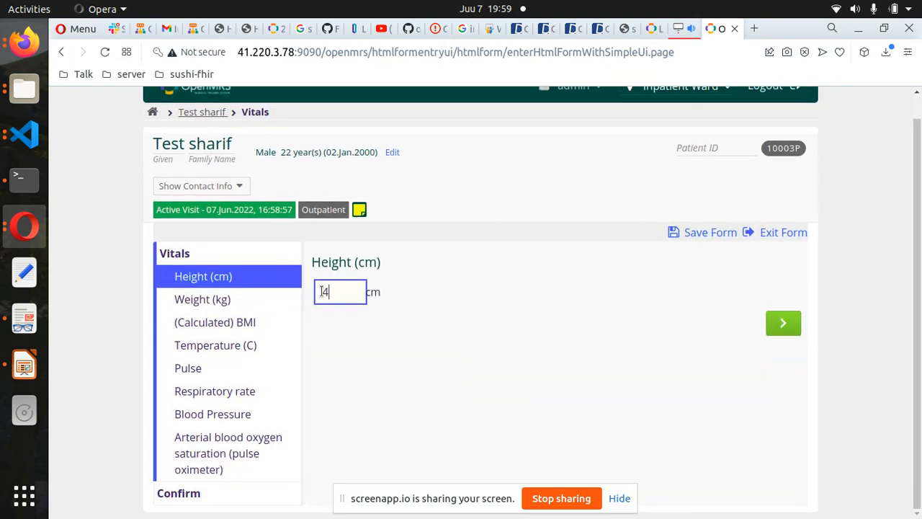
# - Accept height, weight and BMI, then enter temperature 30 and pulse 45
pyautogui.press('Return')
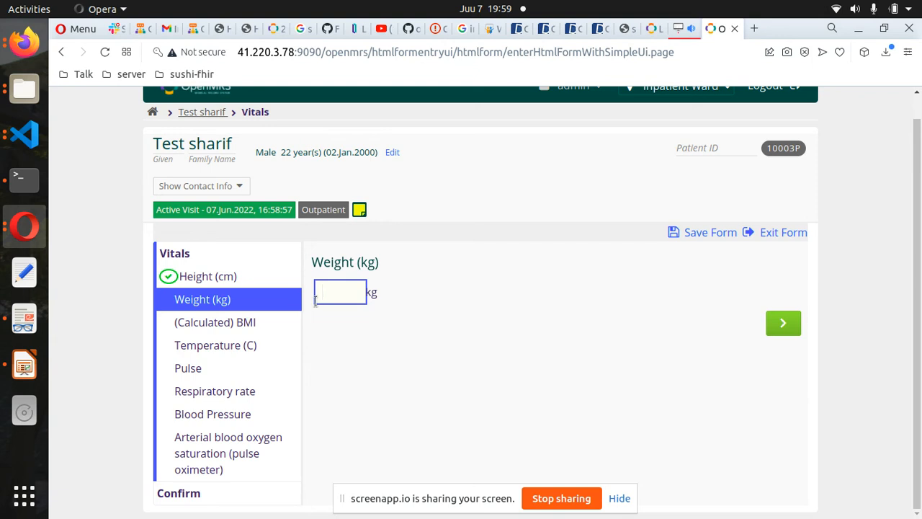
pyautogui.click(251, 324)
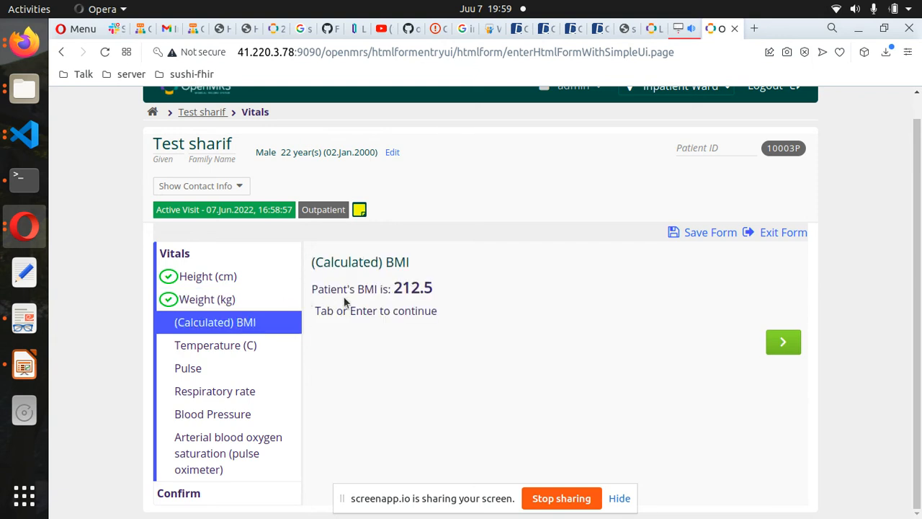
pyautogui.click(784, 341)
pyautogui.click(319, 283)
pyautogui.write('30')
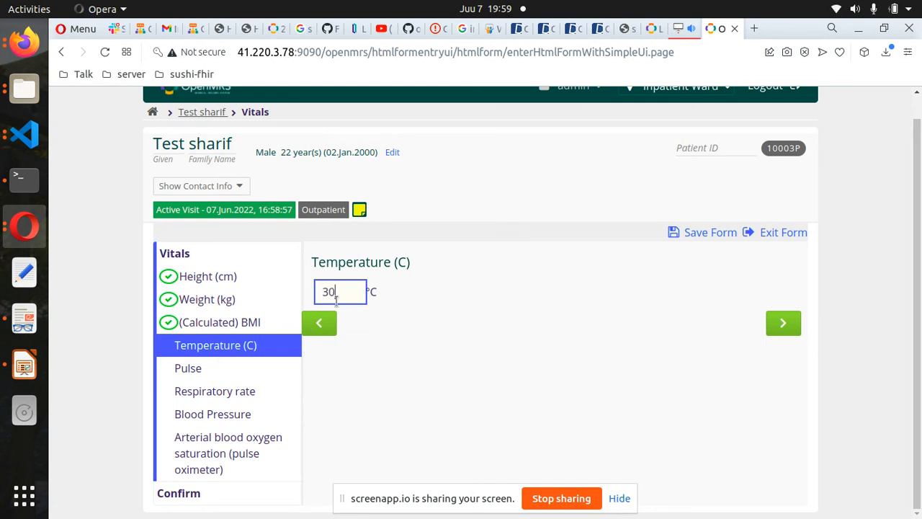
pyautogui.click(782, 323)
pyautogui.click(324, 287)
pyautogui.write('45')
pyautogui.click(783, 324)
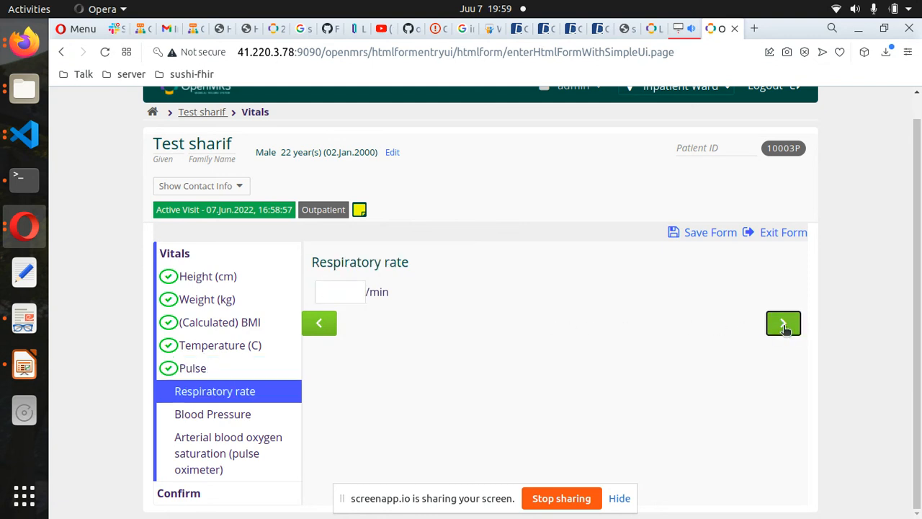
# - Enter respiratory rate 34, blood pressure 50/50 and oxygen saturation 45, then save the vitals
pyautogui.click(342, 294)
pyautogui.write('34')
pyautogui.click(784, 323)
pyautogui.click(339, 294)
pyautogui.write('34')
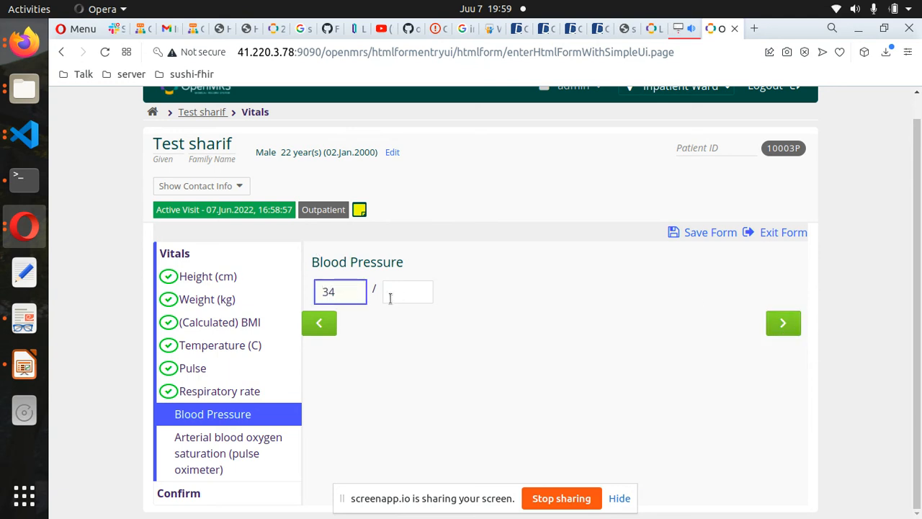
pyautogui.write('35')
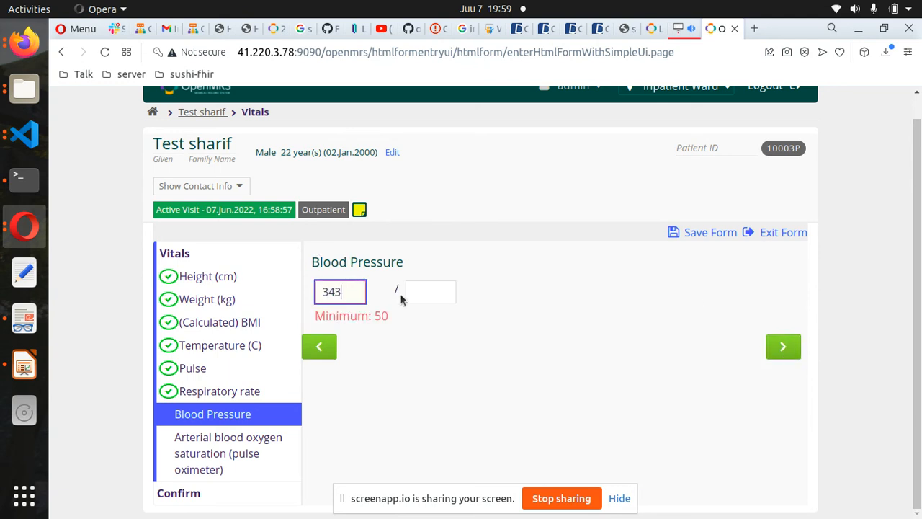
pyautogui.press('BackSpace')
pyautogui.press('BackSpace')
pyautogui.press('BackSpace')
pyautogui.click(424, 290)
pyautogui.write('50')
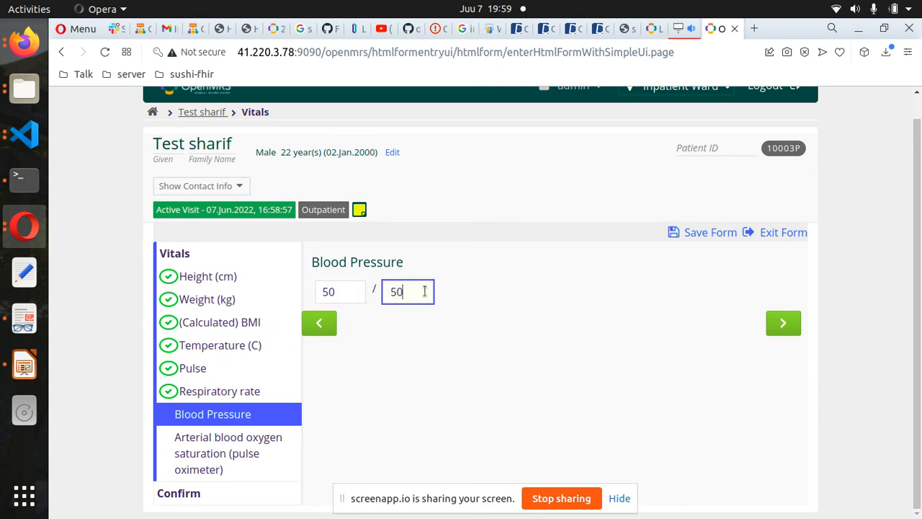
pyautogui.click(800, 324)
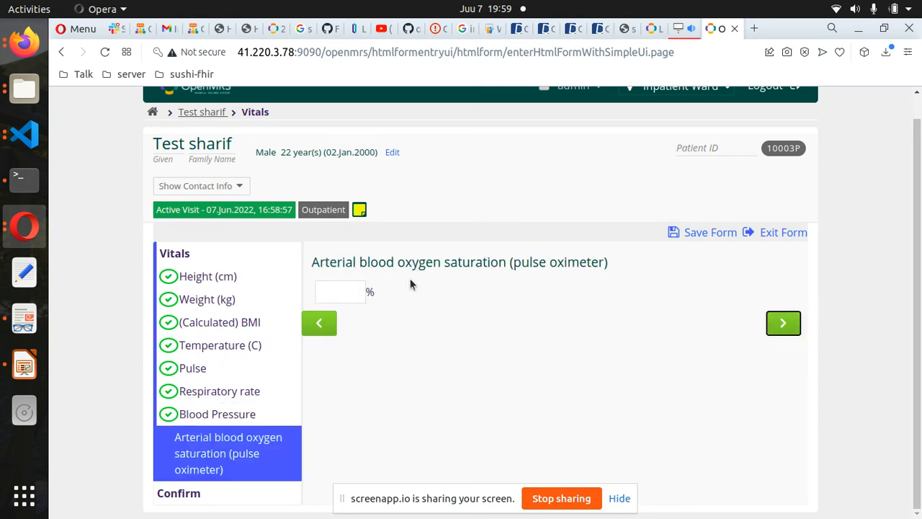
pyautogui.click(334, 282)
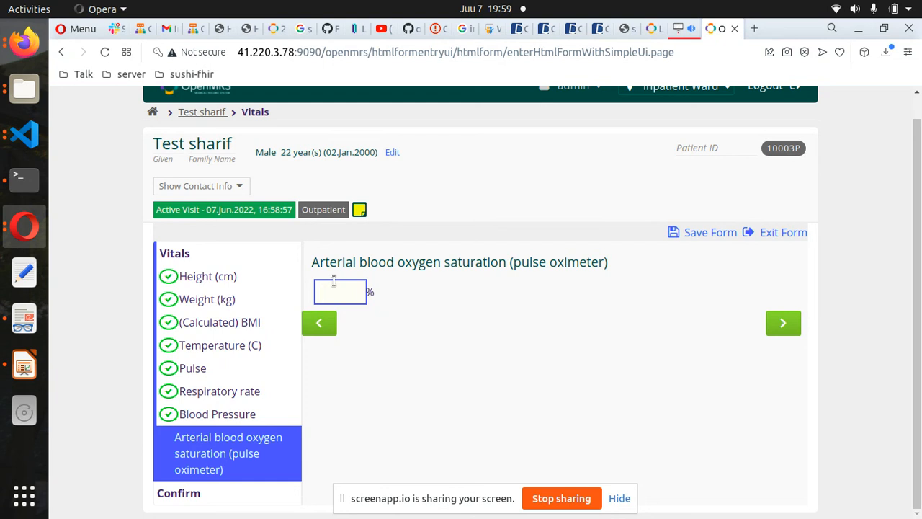
pyautogui.click(783, 323)
pyautogui.click(753, 492)
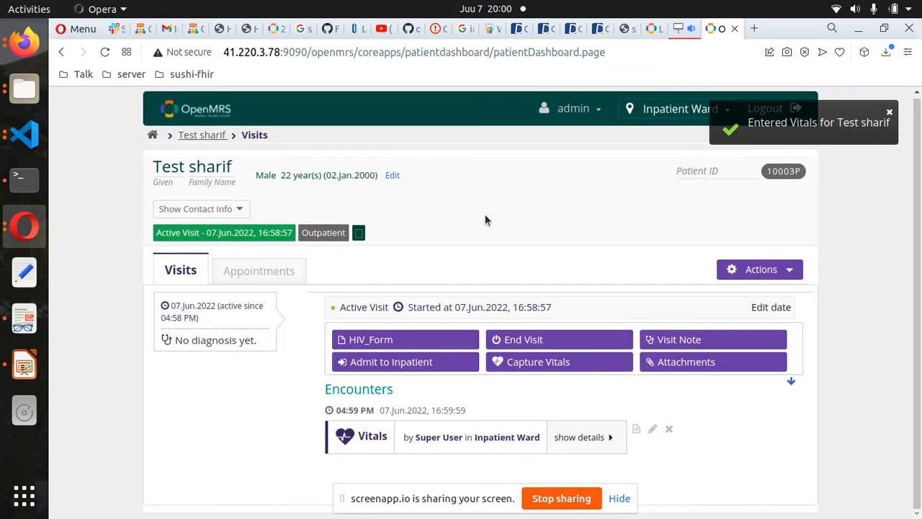
# - Expand the Vitals encounter to review height 40.0, weight 34.0, pulse 45.0 and BP 50.0/50.0
pyautogui.click(566, 437)
pyautogui.scroll(-5, 556, 402)
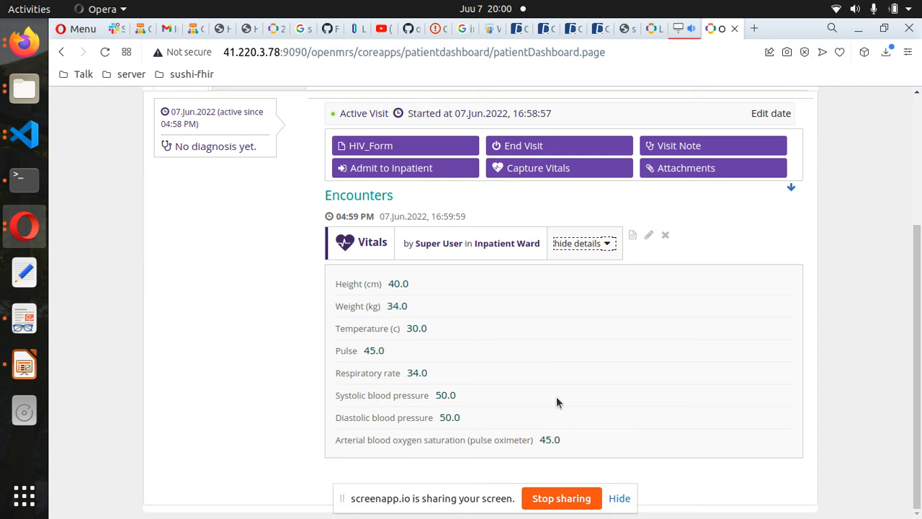
pyautogui.scroll(1, 558, 402)
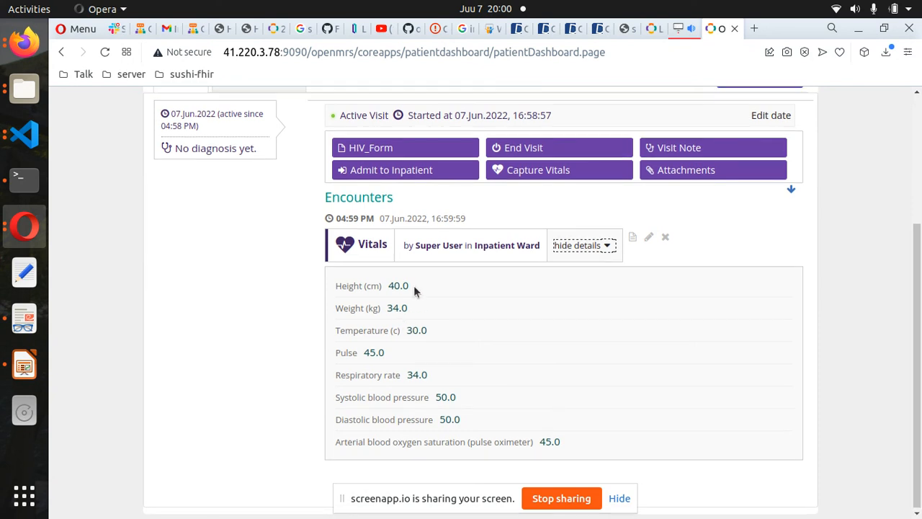
pyautogui.scroll(5, 521, 389)
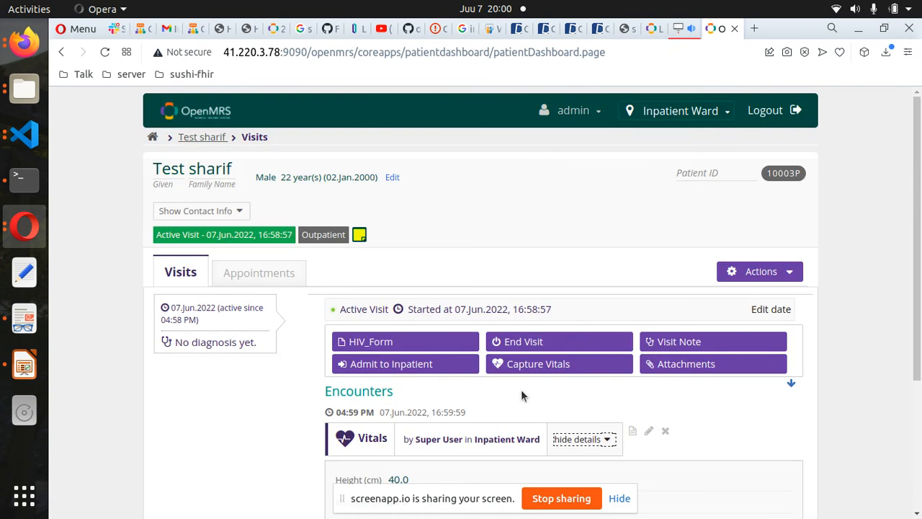
# - Open the patient dashboard and review Vitals: BMI 212.5, temperature 30°C, saturation 45%
pyautogui.click(209, 137)
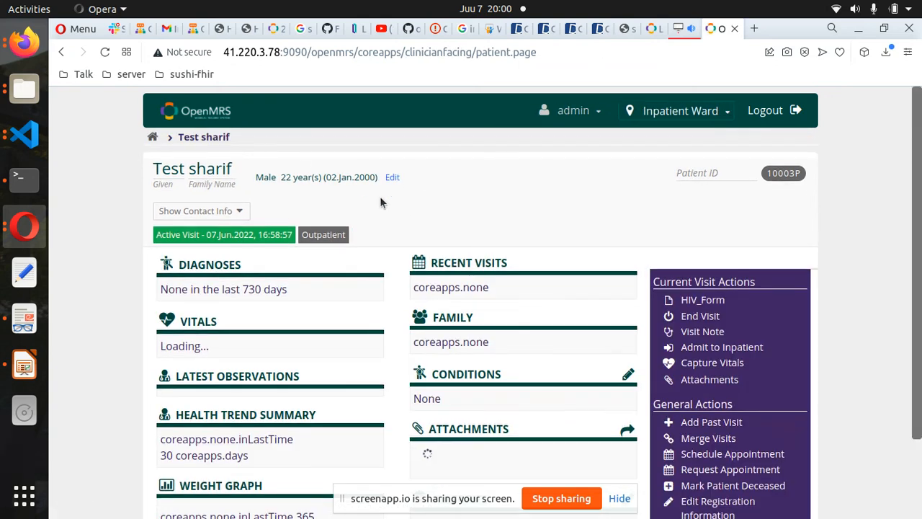
pyautogui.scroll(-1, 274, 269)
pyautogui.scroll(-2, 277, 340)
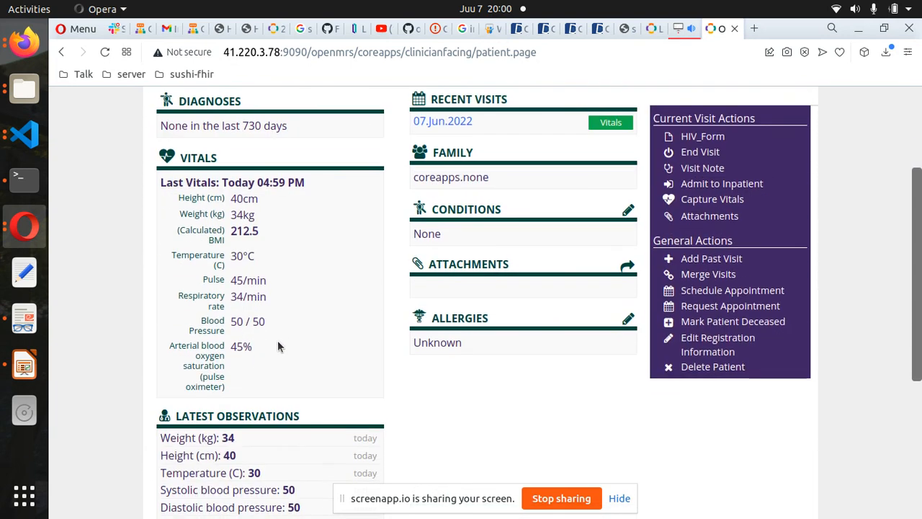
pyautogui.scroll(-1, 277, 340)
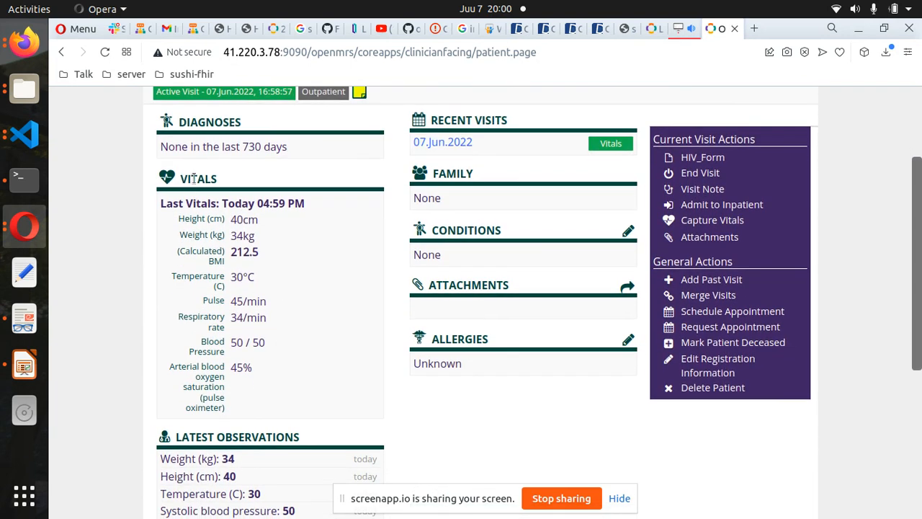
pyautogui.scroll(-3, 198, 180)
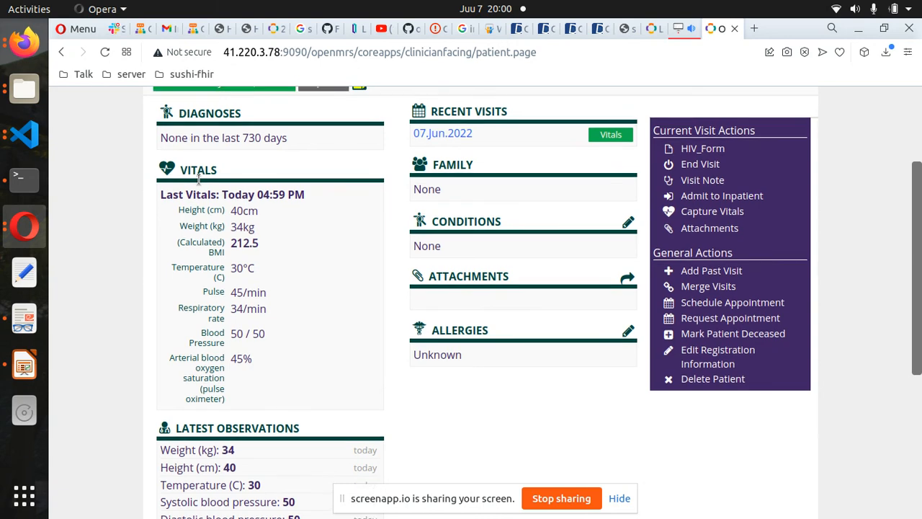
pyautogui.scroll(3, 198, 180)
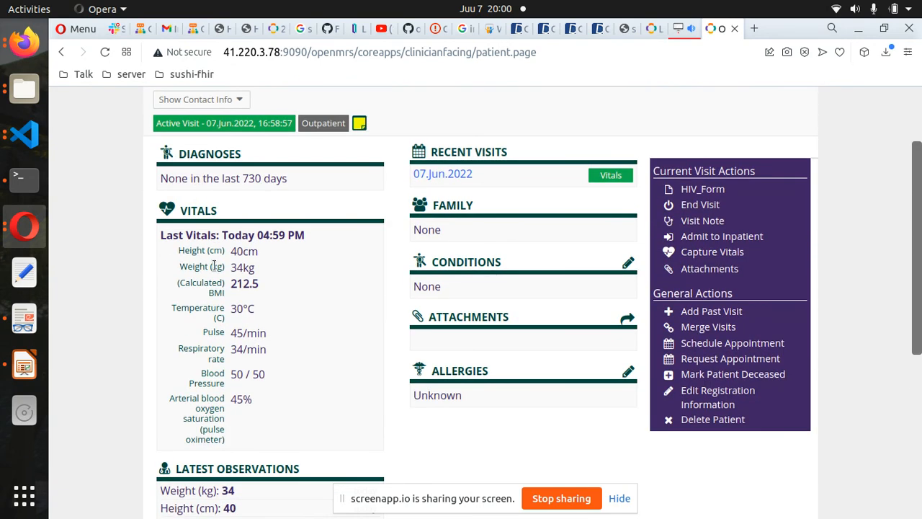
pyautogui.scroll(-5, 214, 265)
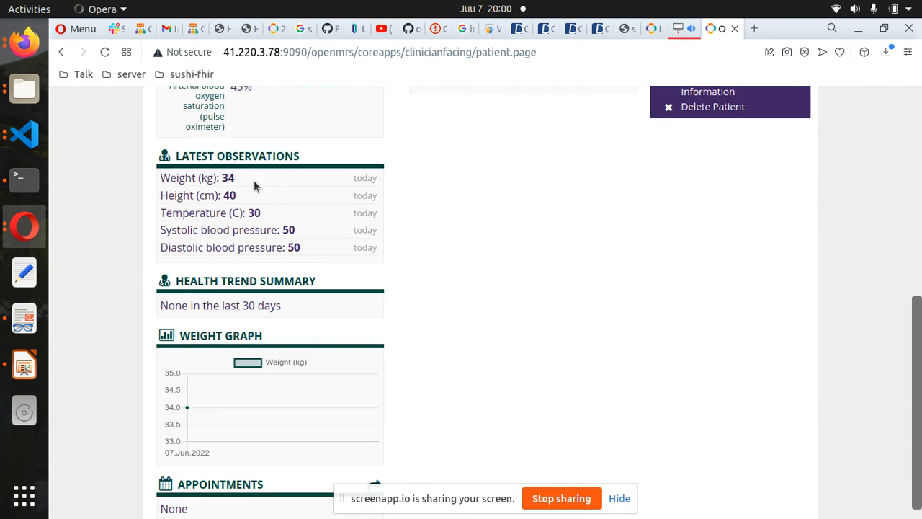
pyautogui.scroll(-1, 276, 174)
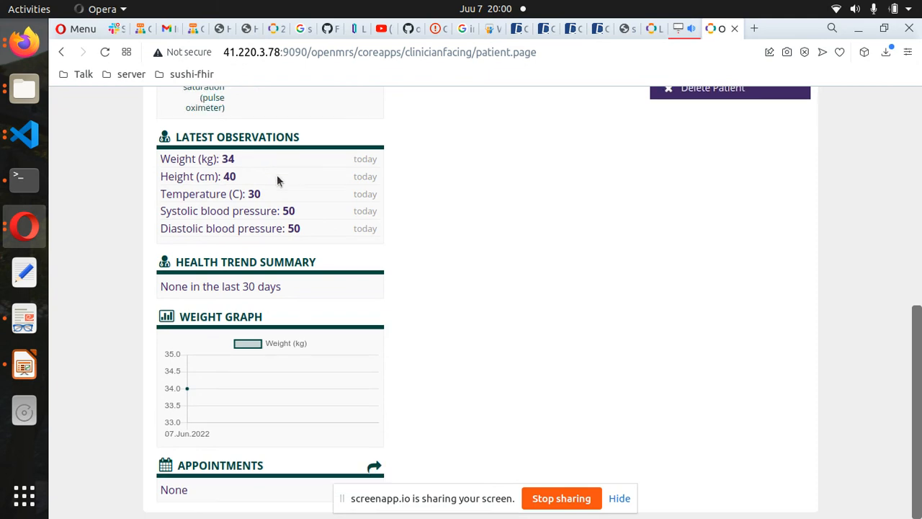
pyautogui.scroll(5, 240, 330)
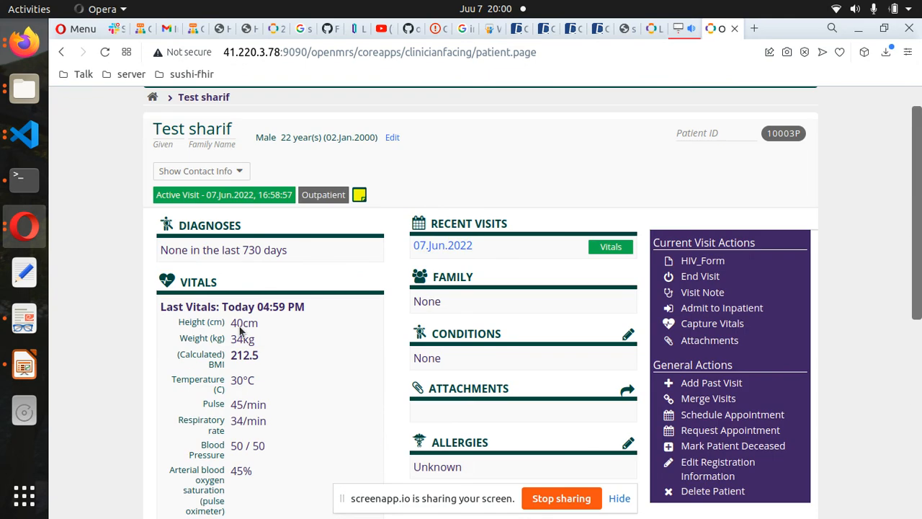
pyautogui.scroll(2, 240, 330)
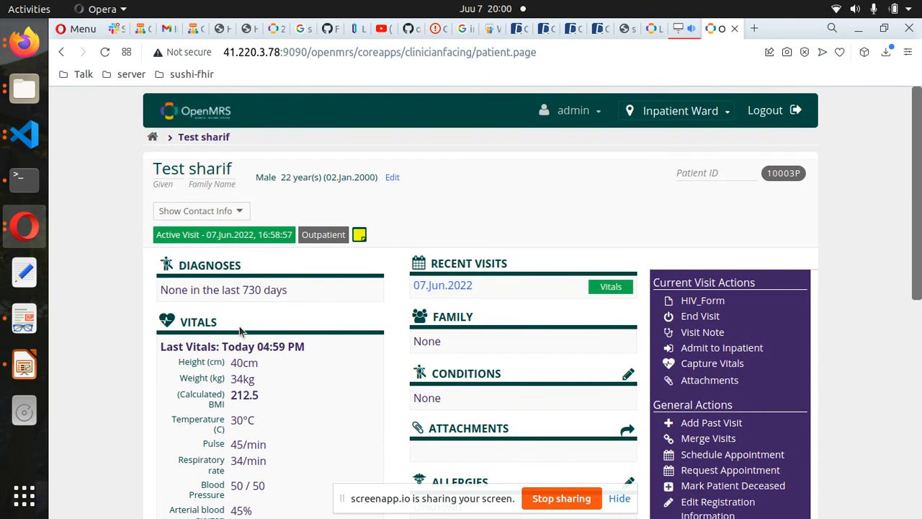
# - Go to the home page, visit the Reports section, and return to the home tiles
pyautogui.click(174, 114)
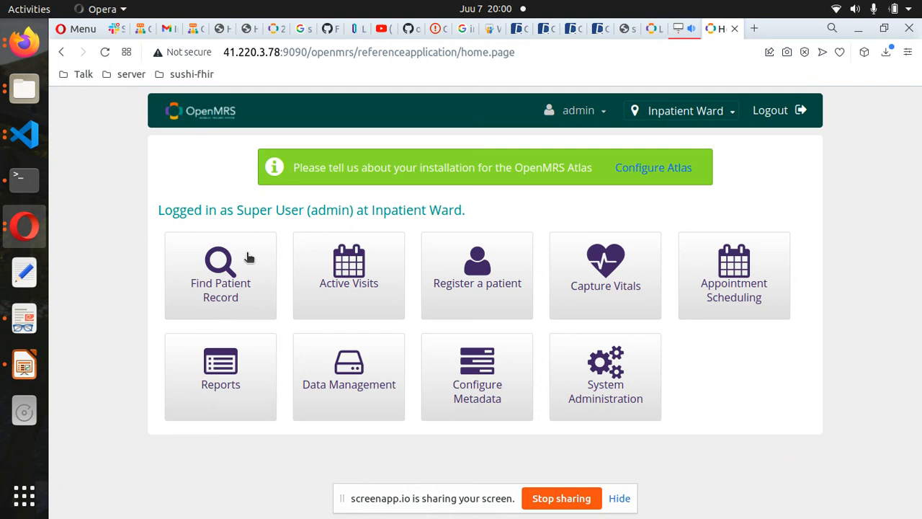
pyautogui.click(214, 379)
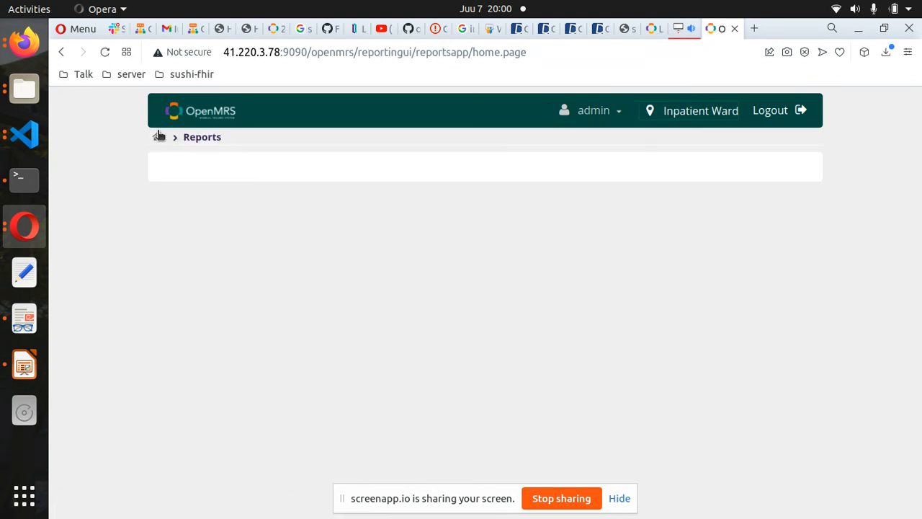
pyautogui.click(196, 116)
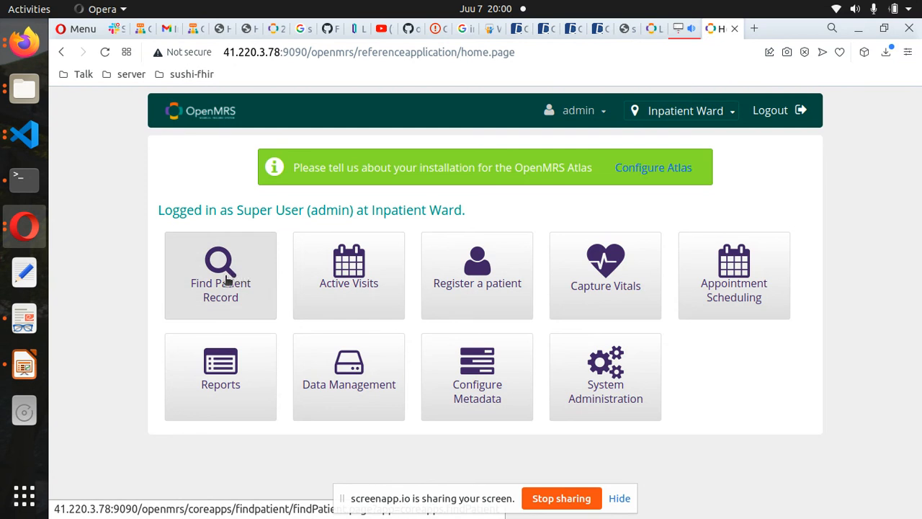
# - Search 'te' to reopen the test patient's dashboard showing the 07.Jun.2022 Vitals visit
pyautogui.click(225, 280)
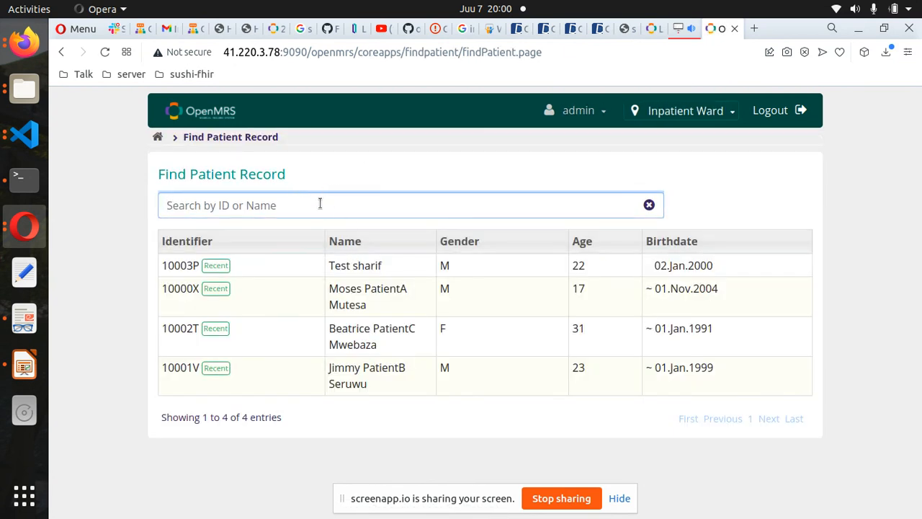
pyautogui.write('test')
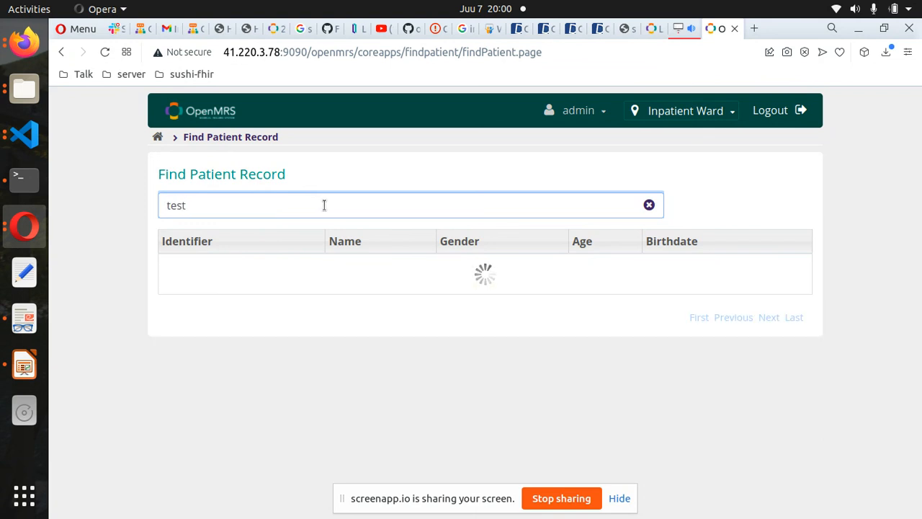
pyautogui.click(431, 264)
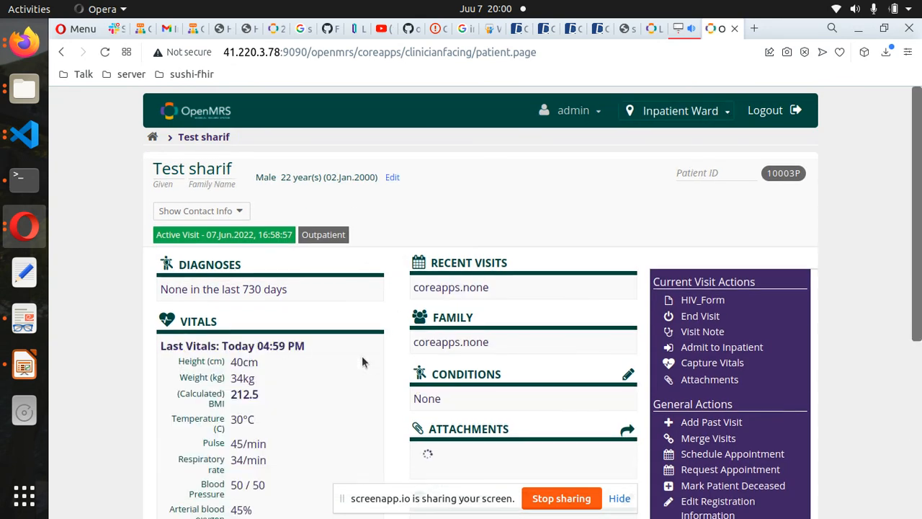
pyautogui.scroll(-1, 362, 362)
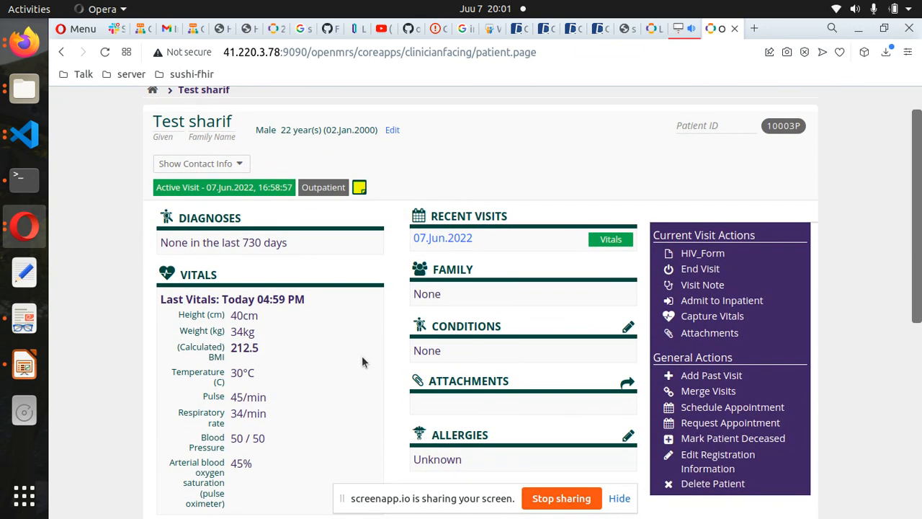
pyautogui.scroll(-4, 363, 360)
pyautogui.scroll(5, 362, 360)
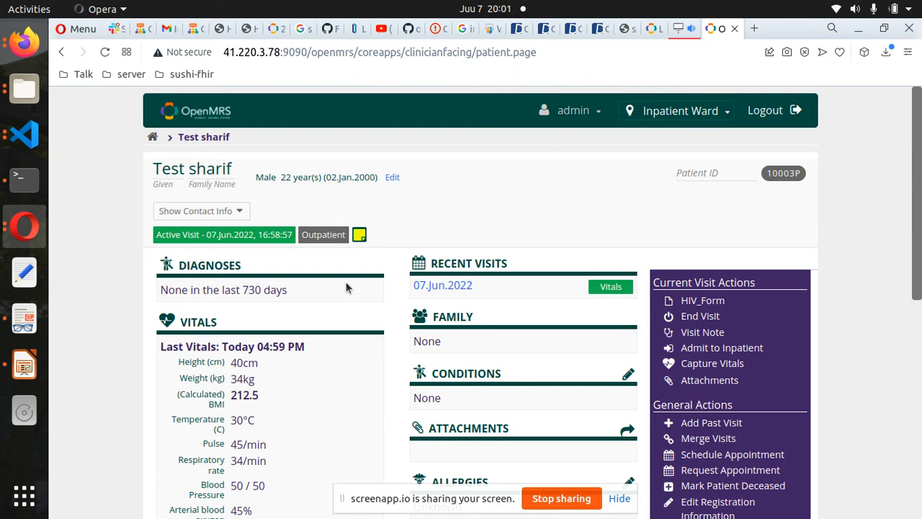
pyautogui.scroll(-1, 346, 287)
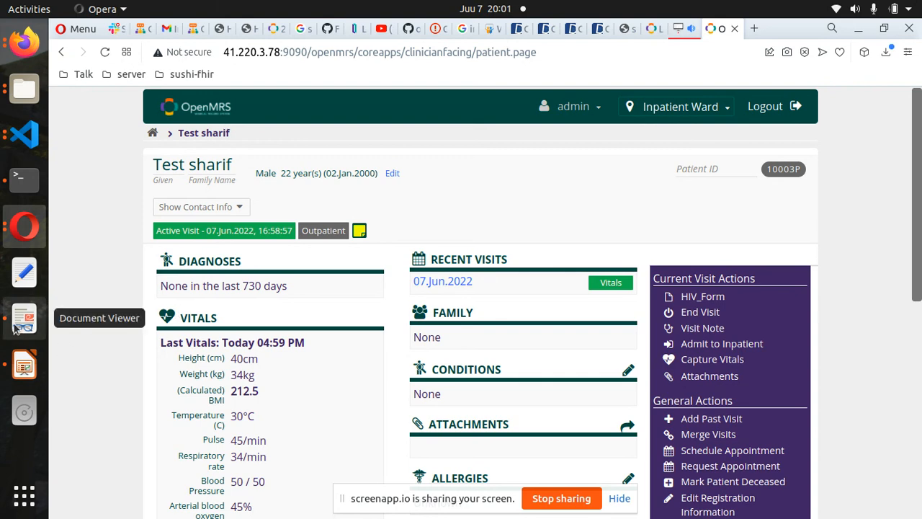
pyautogui.click(22, 365)
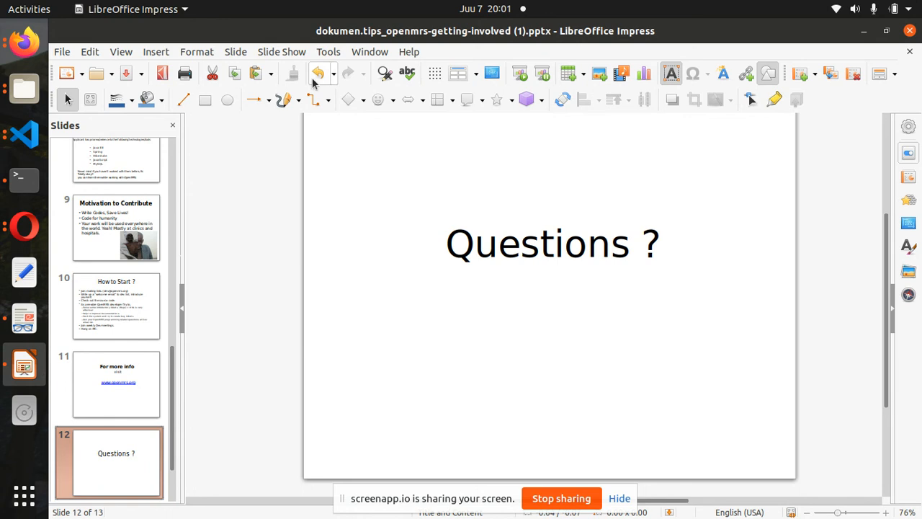
# - Start the OpenMRS getting-involved presentation's slide show from the first slide
pyautogui.click(274, 52)
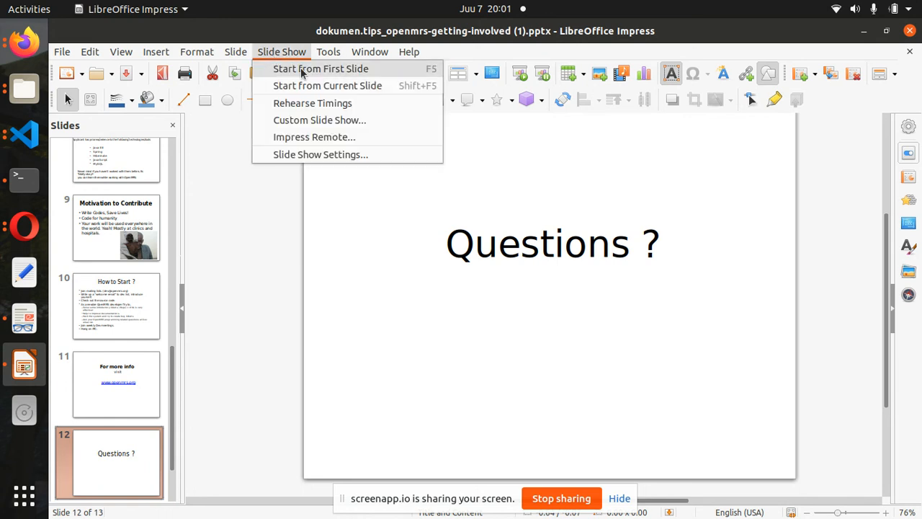
pyautogui.click(300, 70)
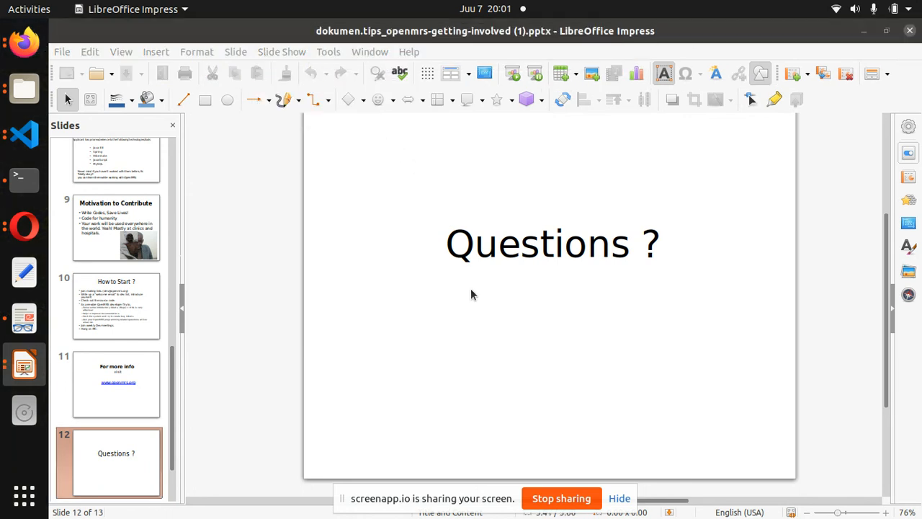